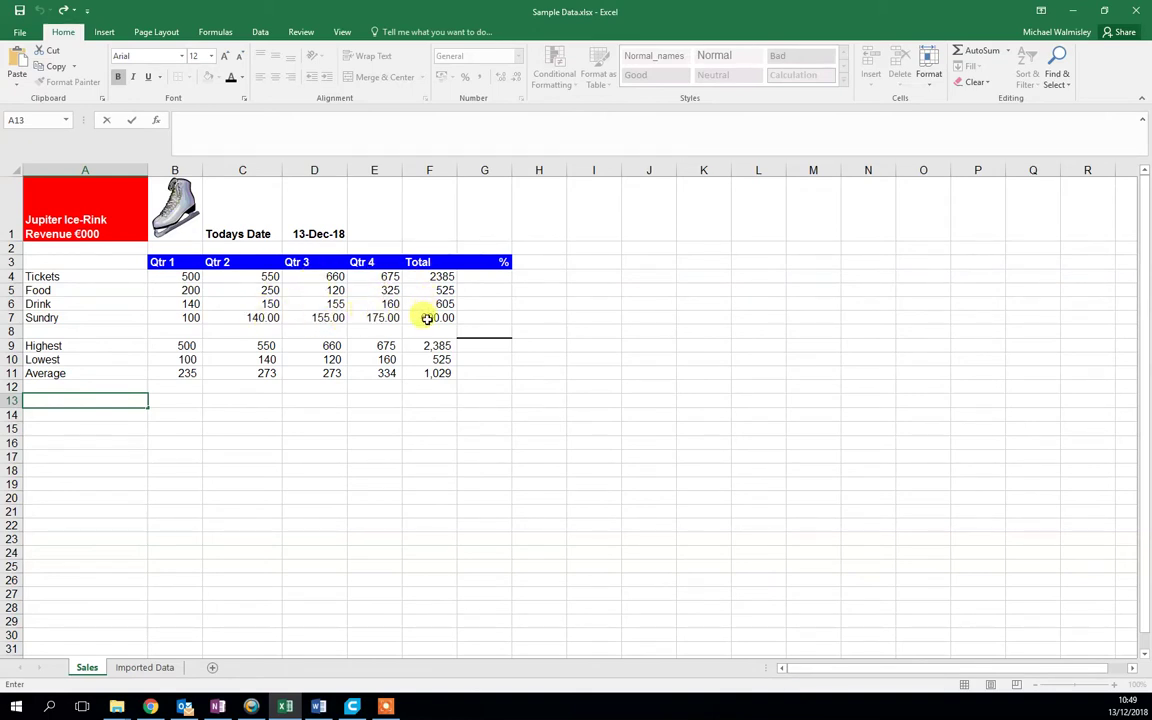
Enter the label "Total Quarter" in cell A13 and remove its bold formatting.
key(Tab)
click(115, 400)
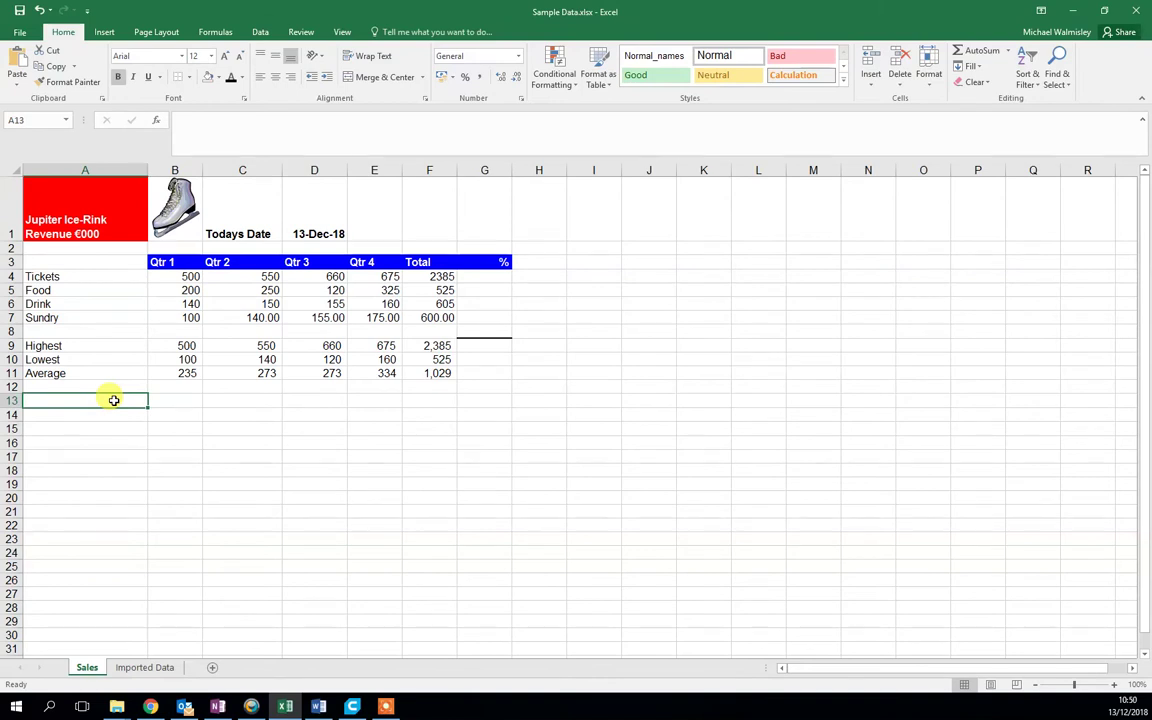
text(Total)
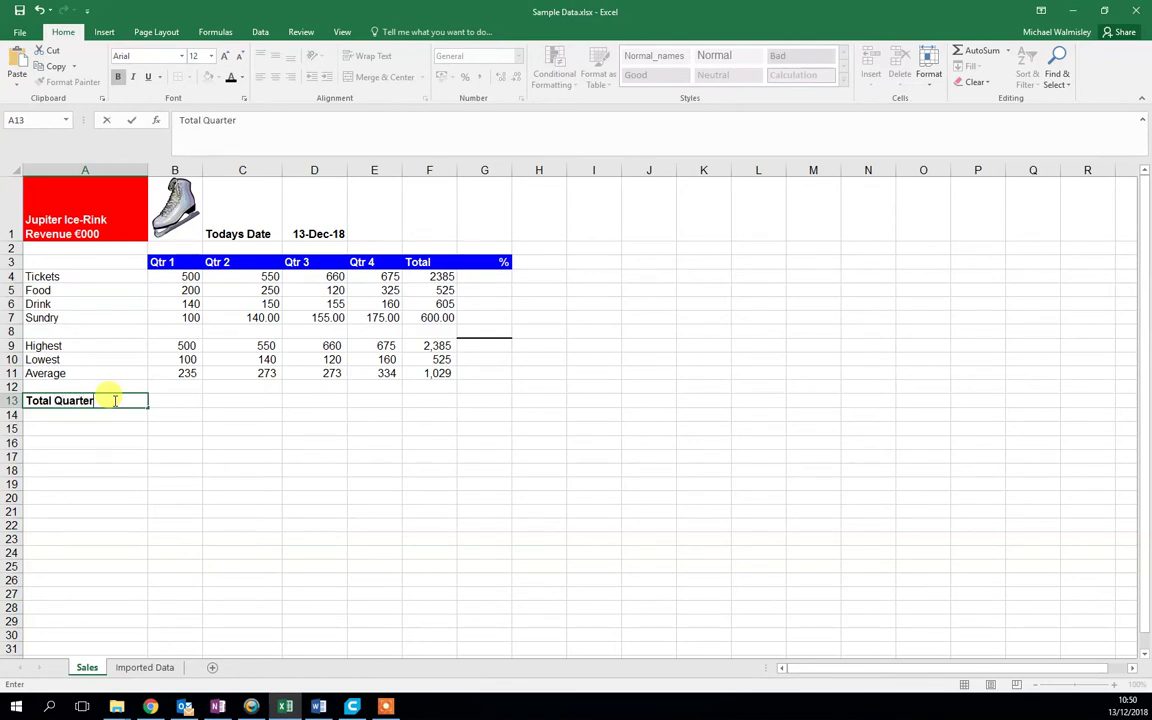
text(Quarter)
click(157, 400)
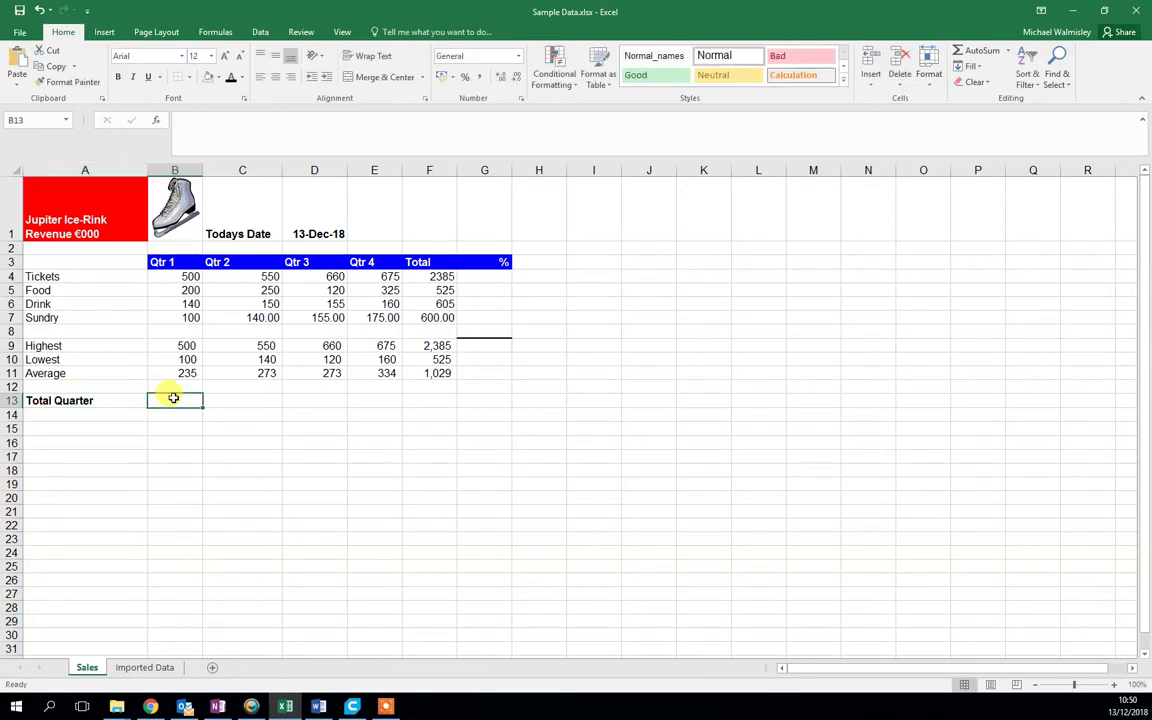
click(87, 400)
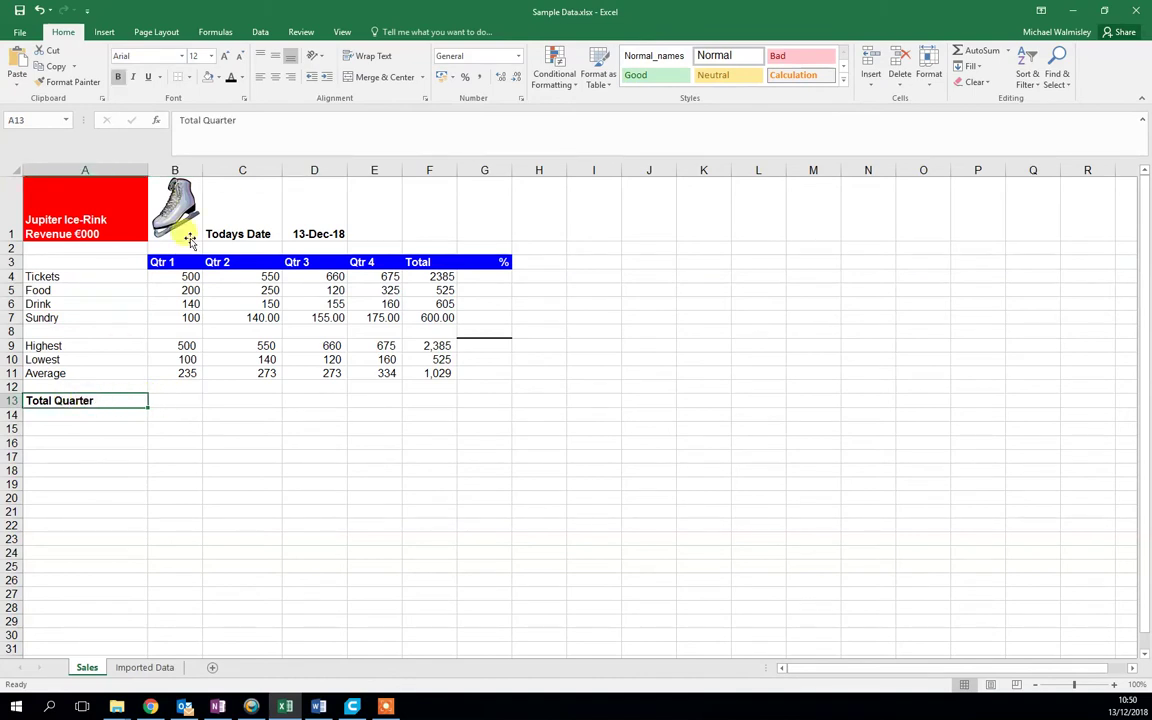
click(118, 77)
Total the Qtr 1 revenue in cell B13 with the formula =SUM(B4:B7).
click(180, 399)
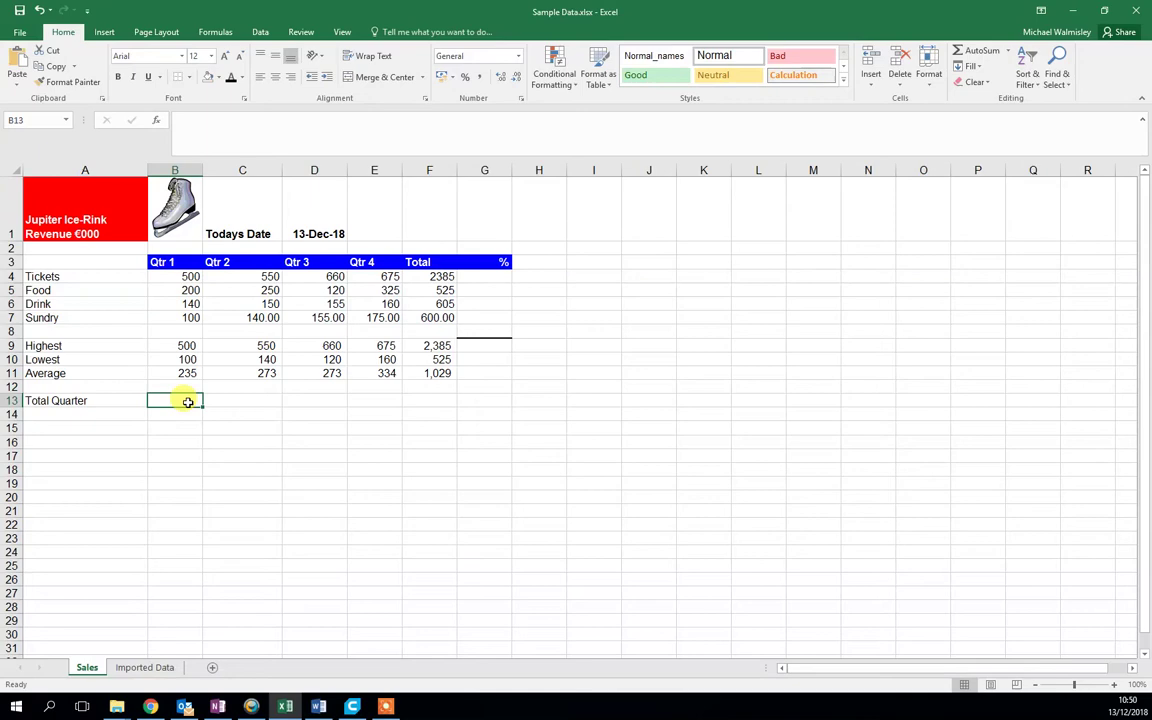
text(=)
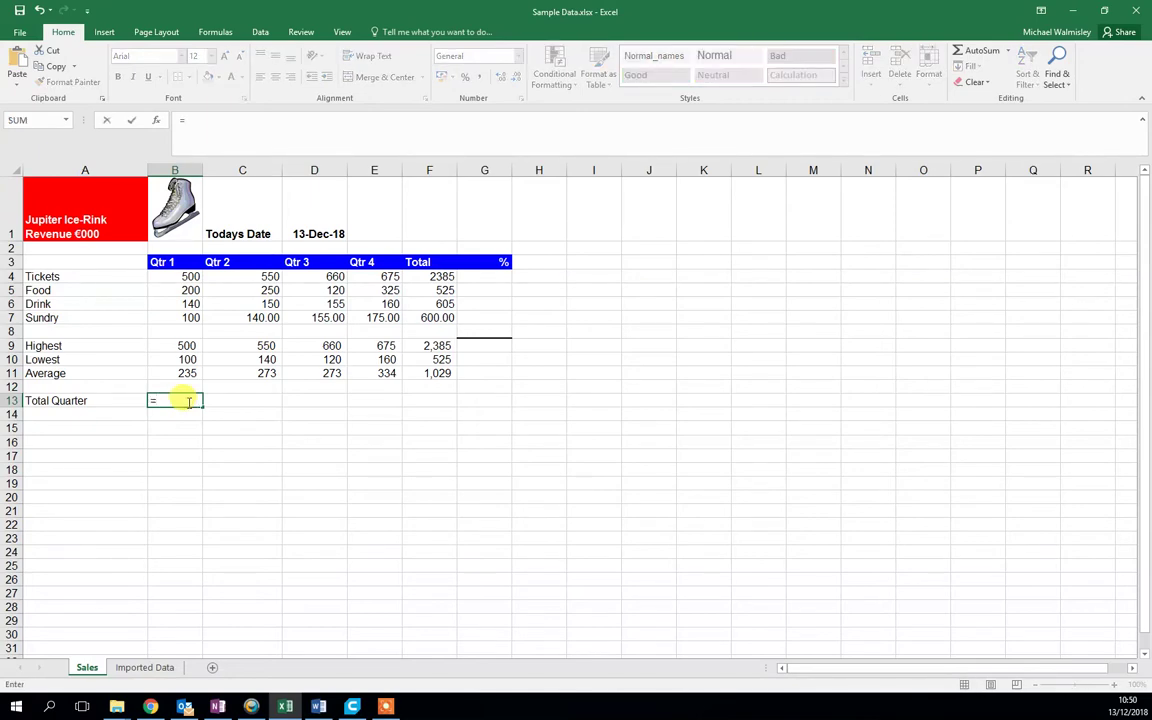
text(sum)
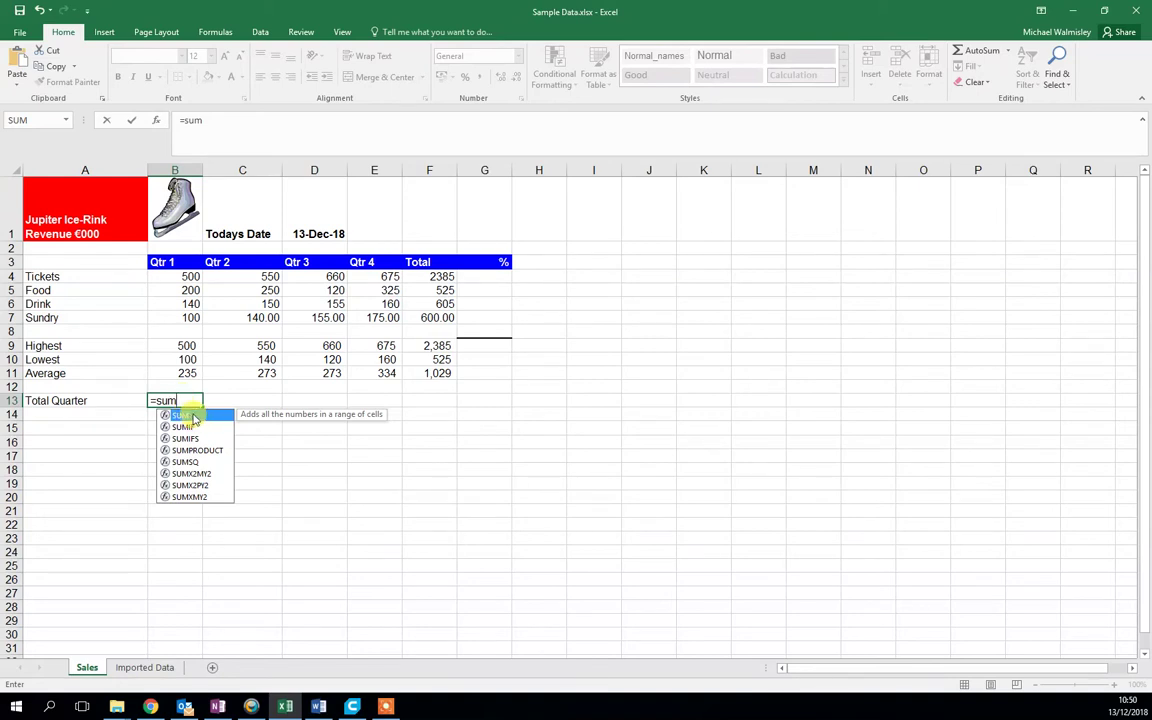
double_click(186, 415)
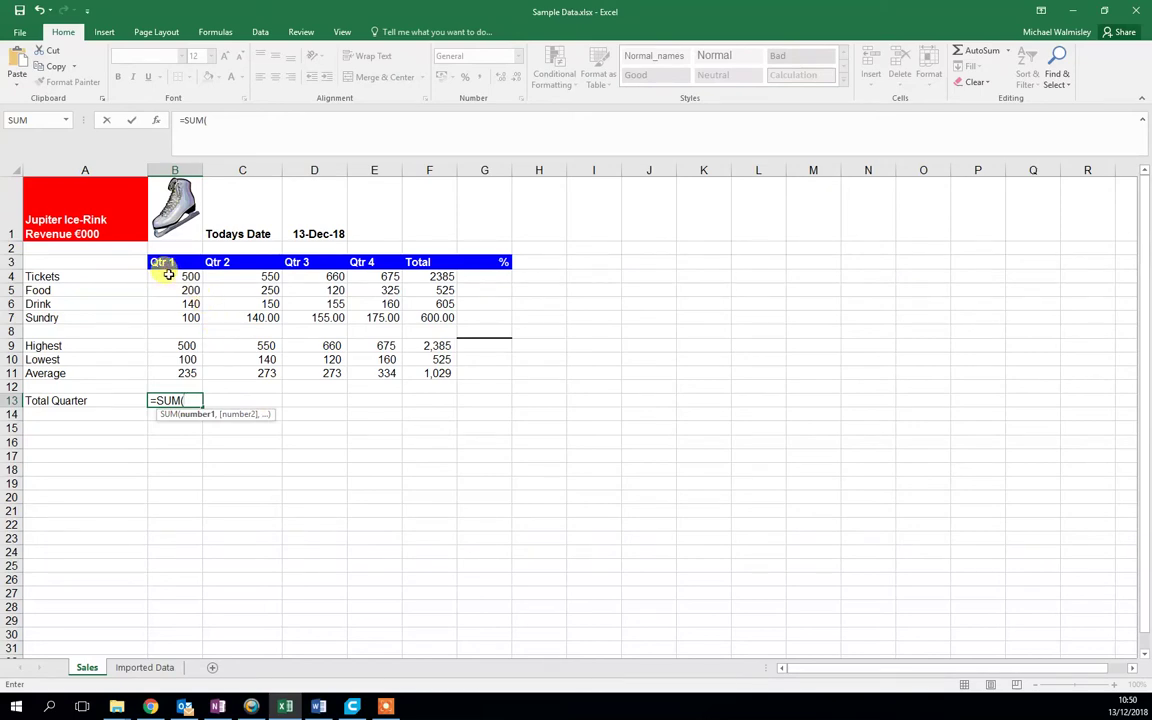
drag(168, 275, 171, 318)
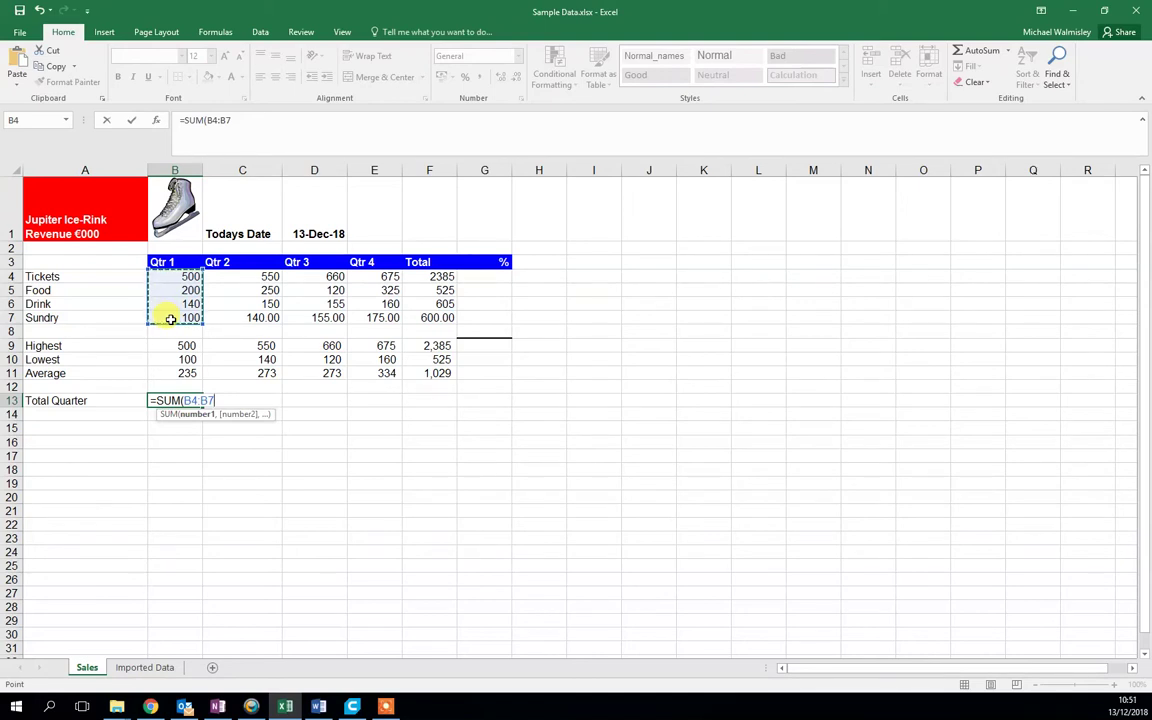
text())
key(Return)
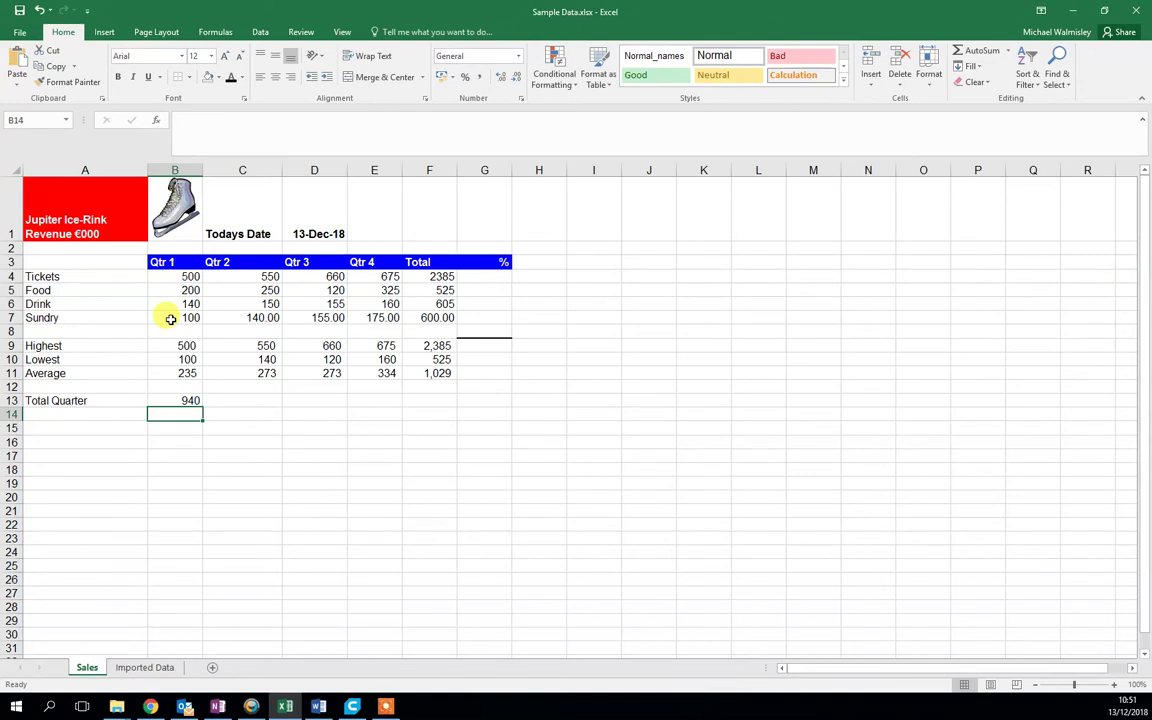
Fill the Qtr 1 total formula from B13 across to E13 for the other quarters.
click(77, 400)
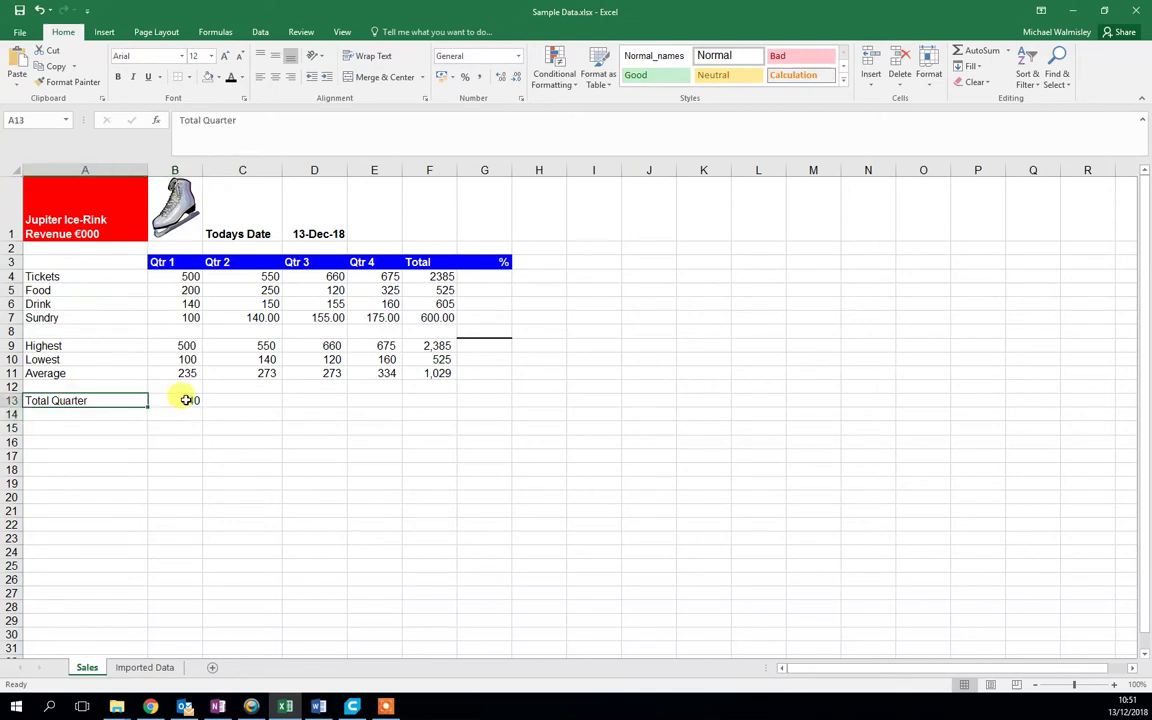
click(188, 400)
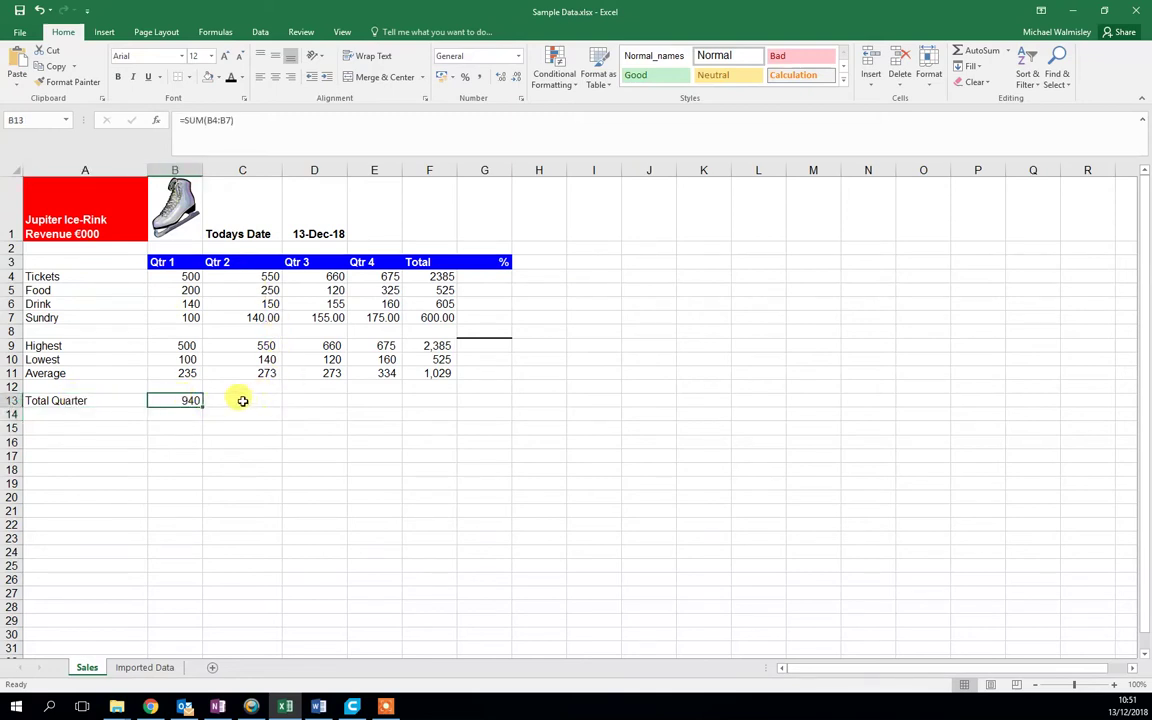
click(242, 400)
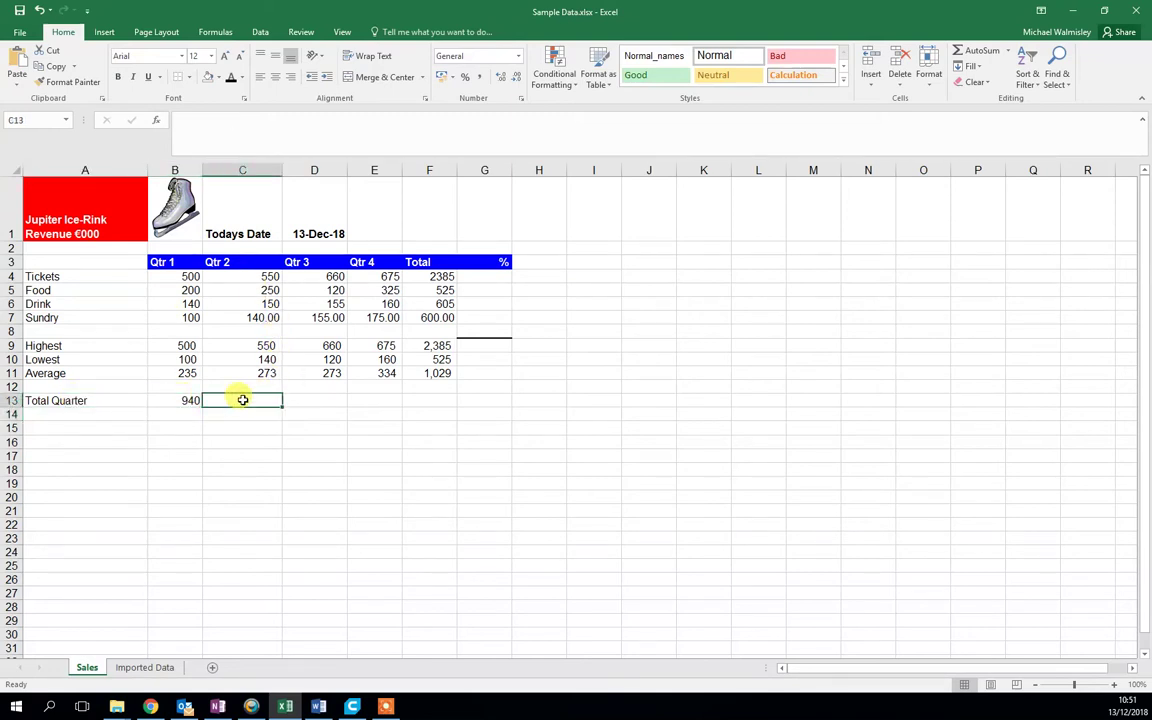
click(190, 398)
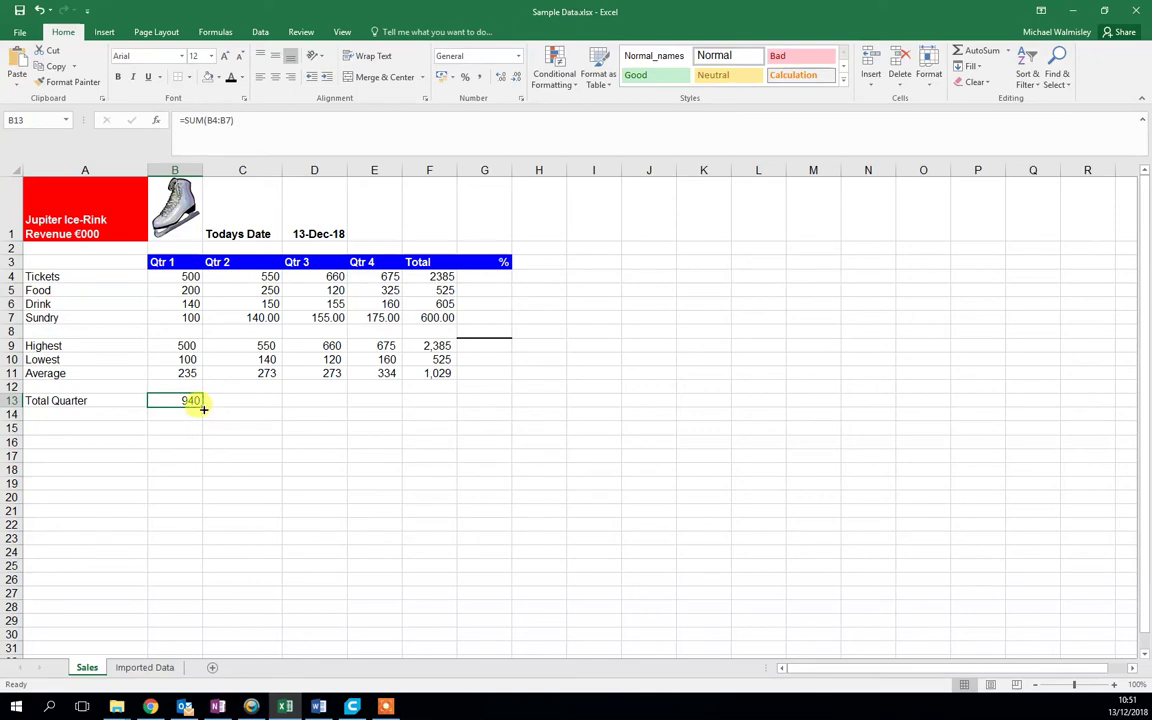
drag(201, 407, 385, 402)
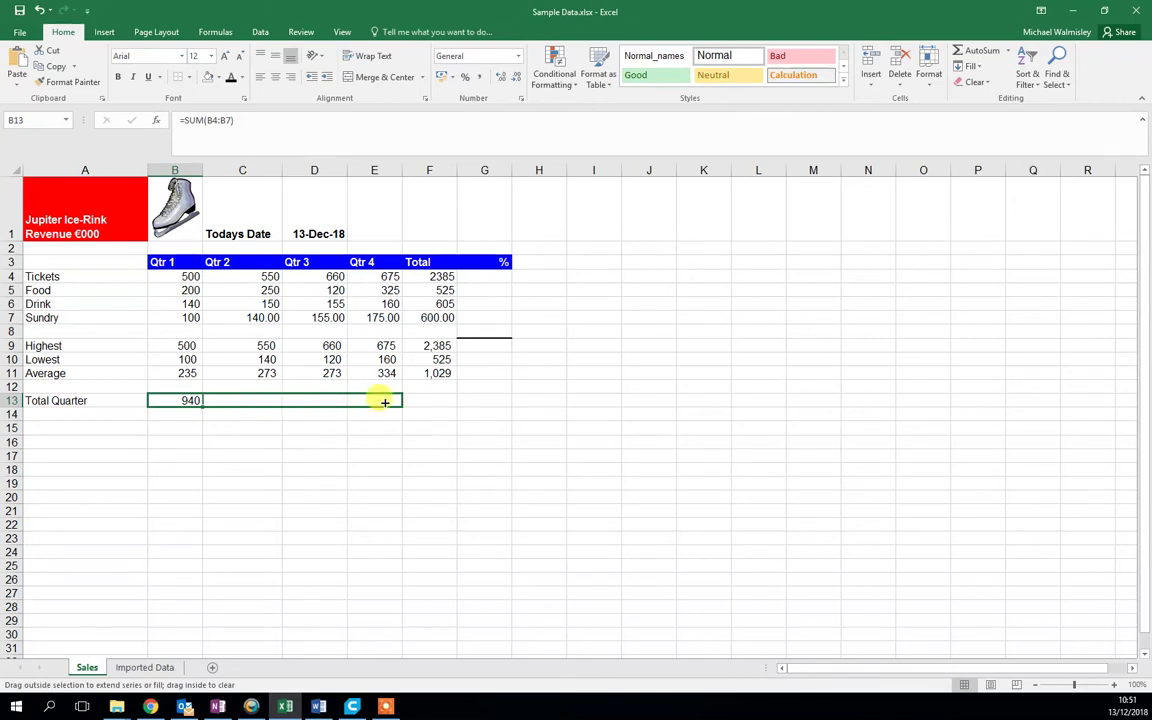
drag(385, 402, 385, 402)
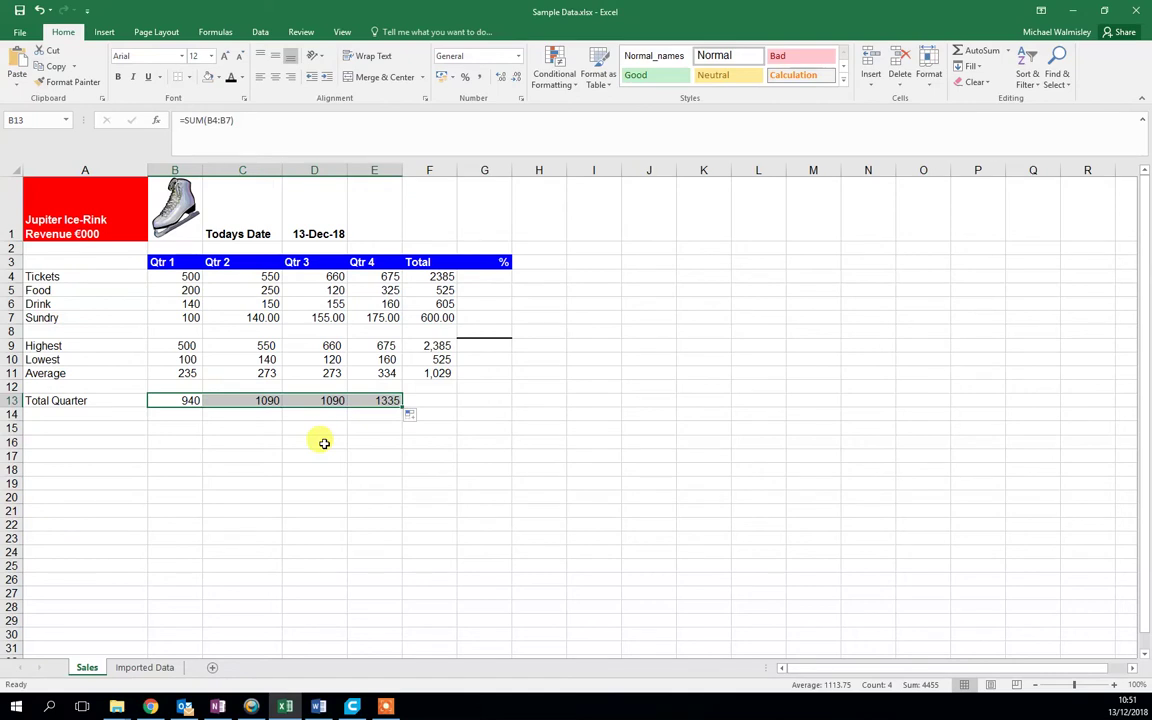
Examine the SUM formulas in the Total Quarter row, cells B13 to E13, comparing their column references.
click(312, 440)
click(310, 400)
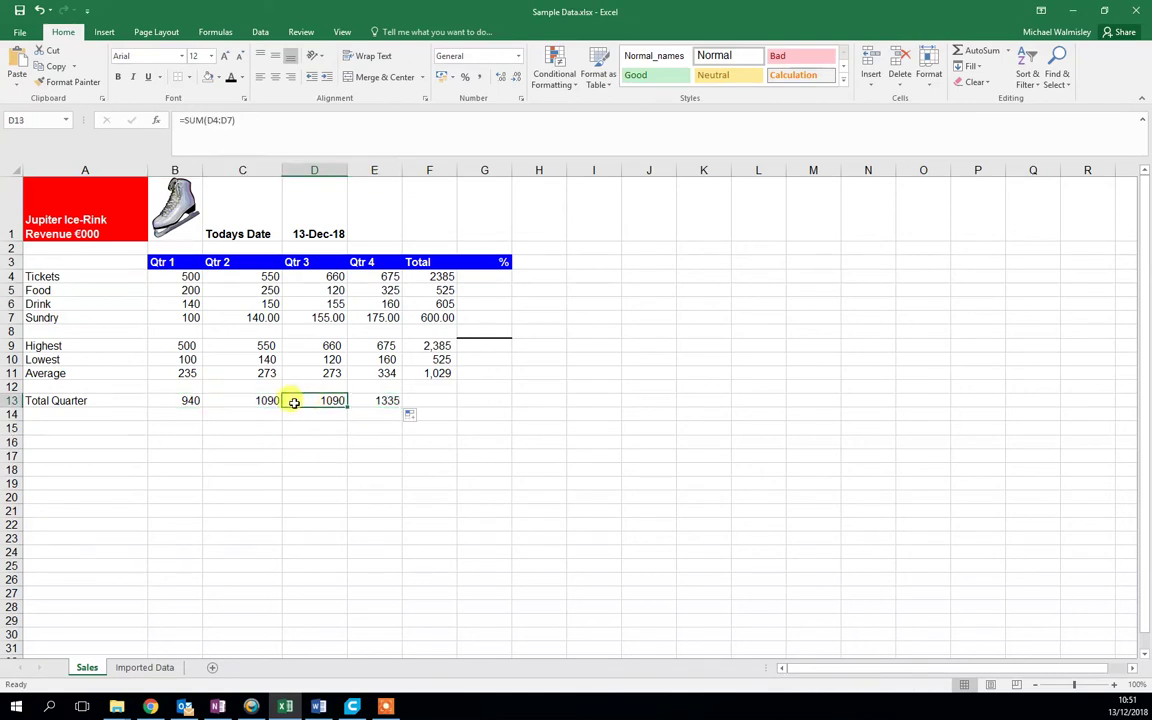
click(265, 400)
click(188, 400)
click(247, 400)
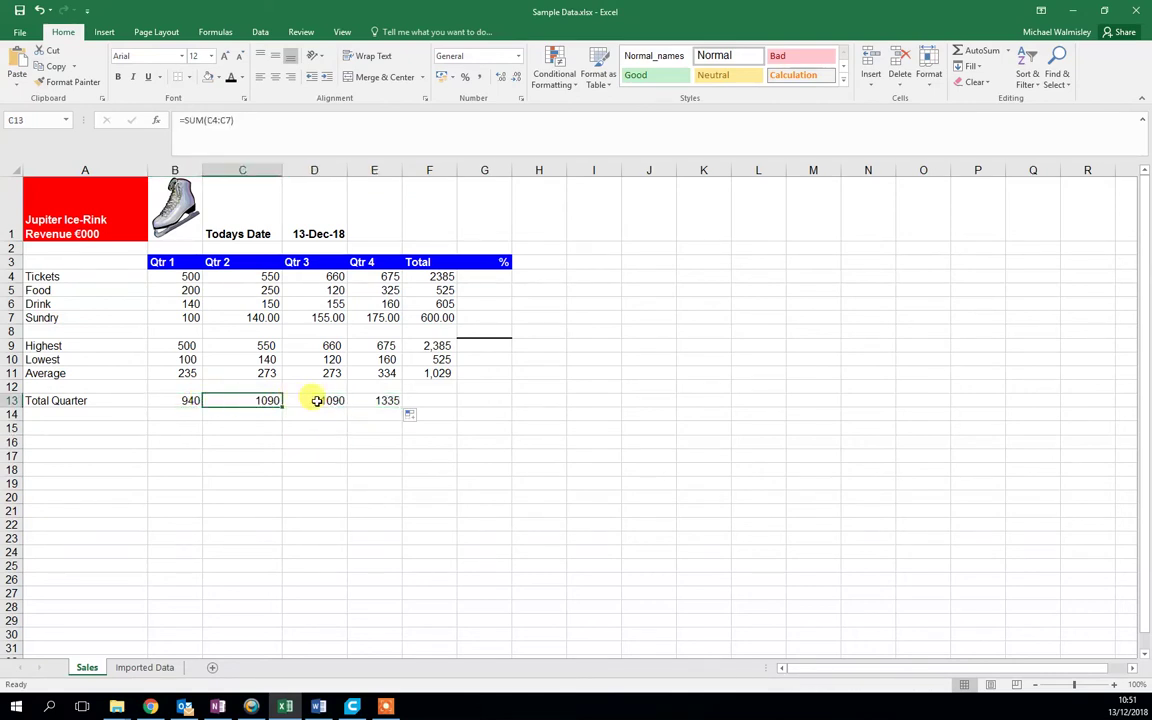
click(313, 400)
click(373, 400)
click(322, 400)
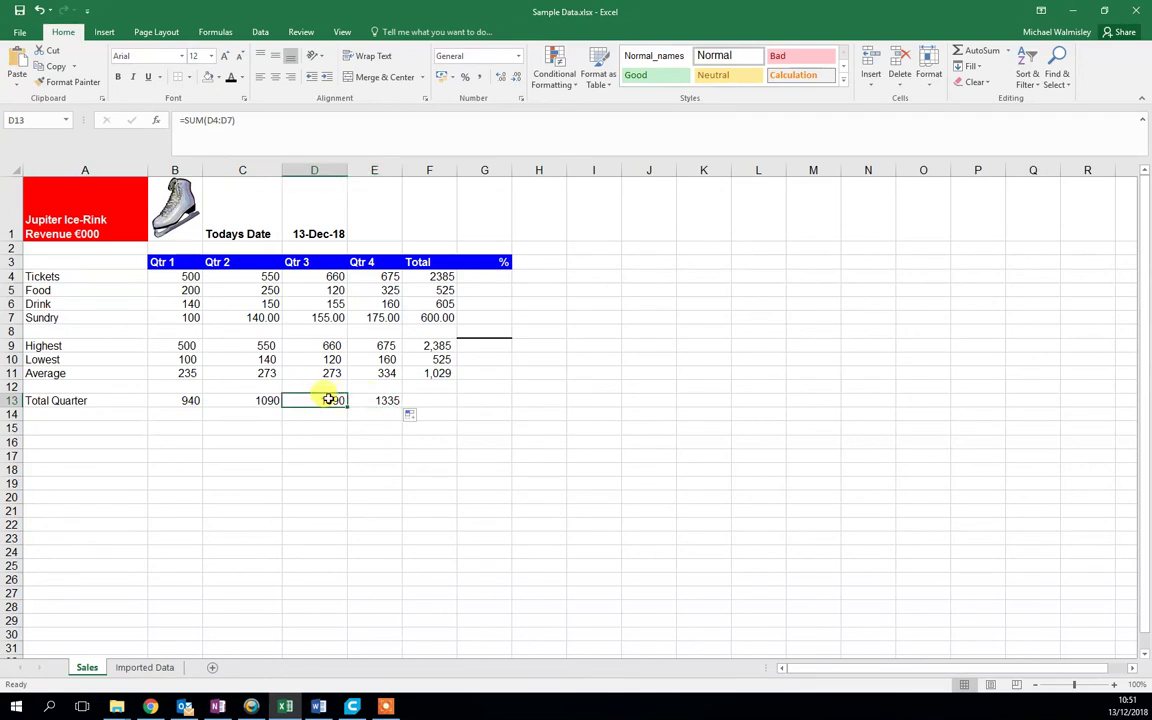
click(266, 400)
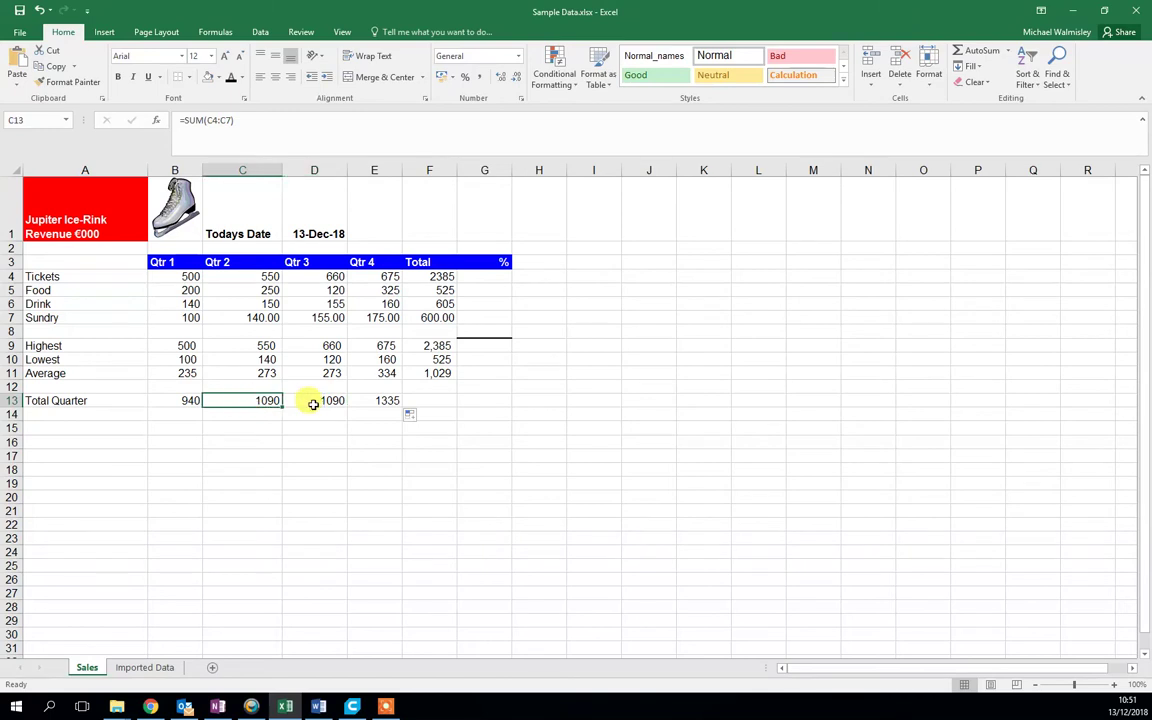
click(318, 400)
click(377, 400)
click(329, 400)
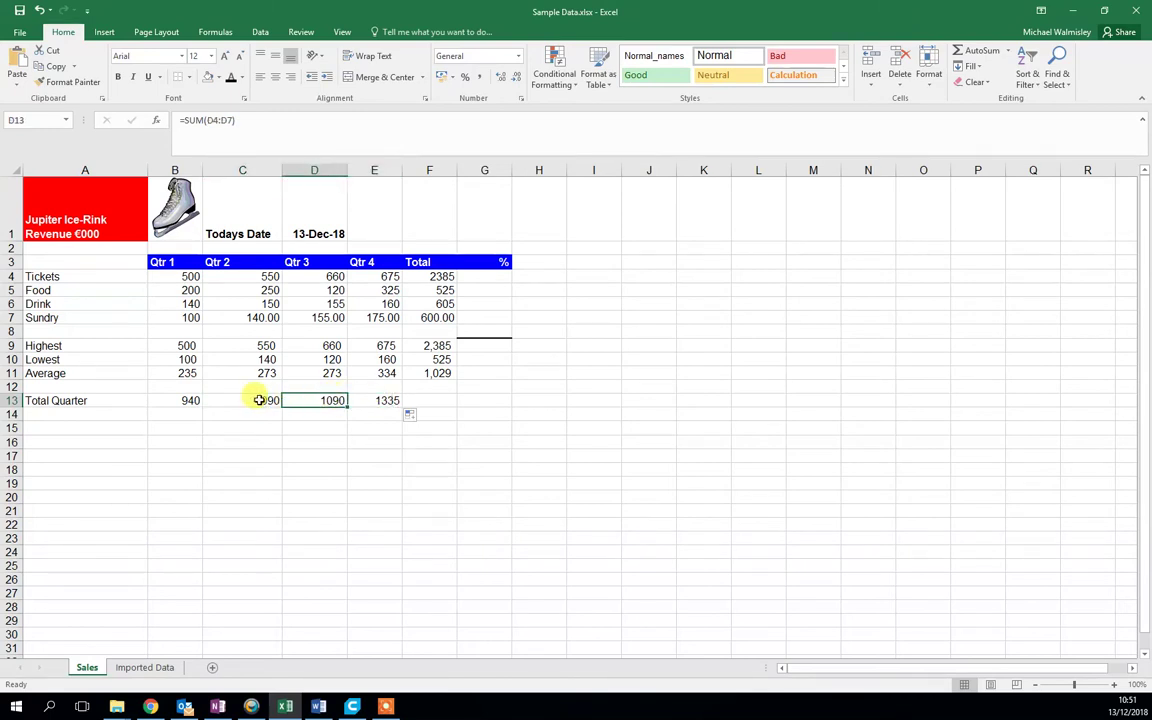
click(258, 400)
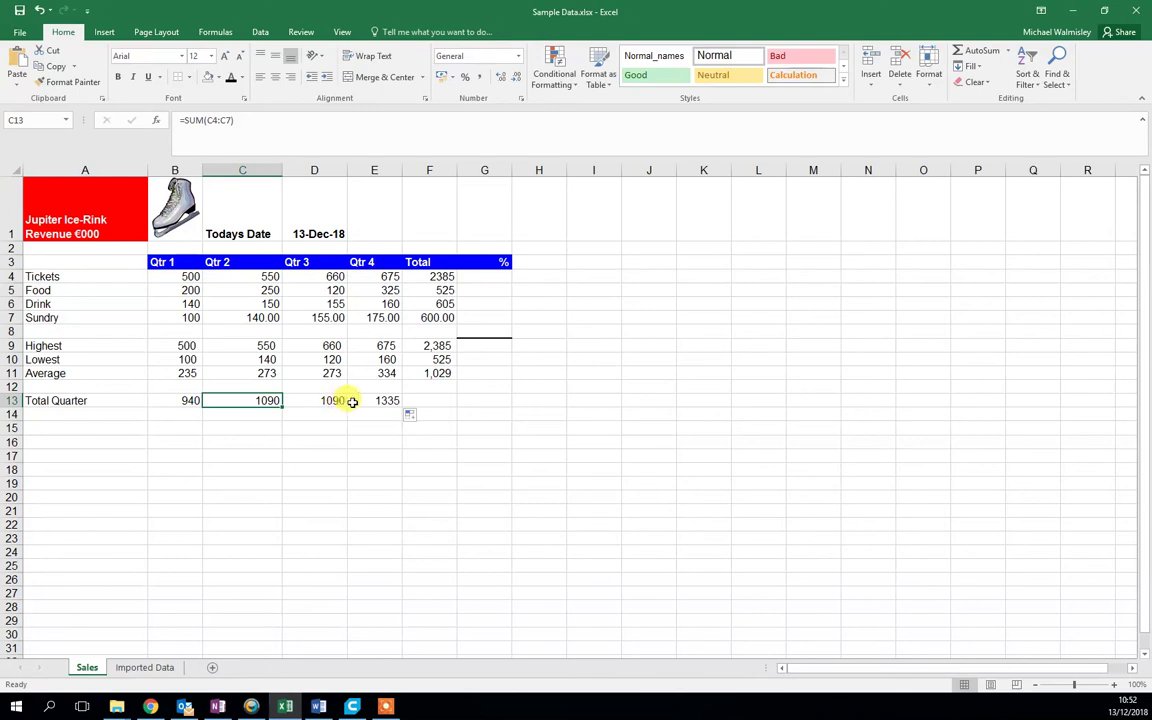
Enter the label "Grand Total" in cell A15.
click(118, 429)
text(G)
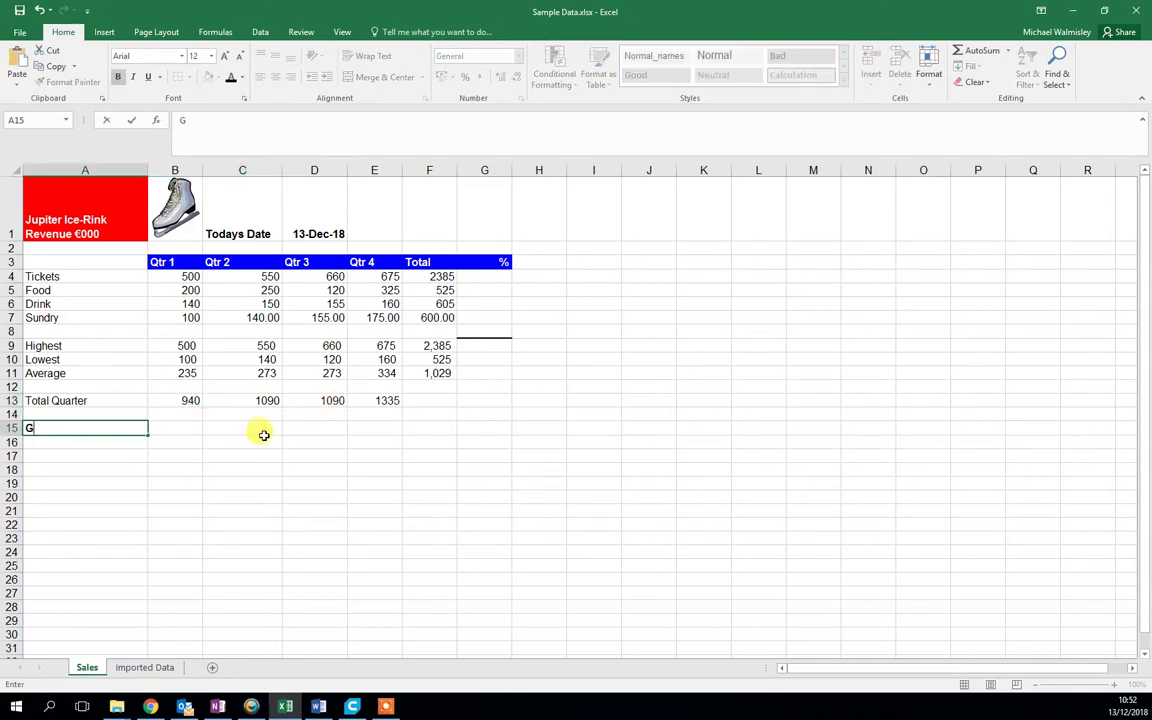
text(rand Total)
click(249, 416)
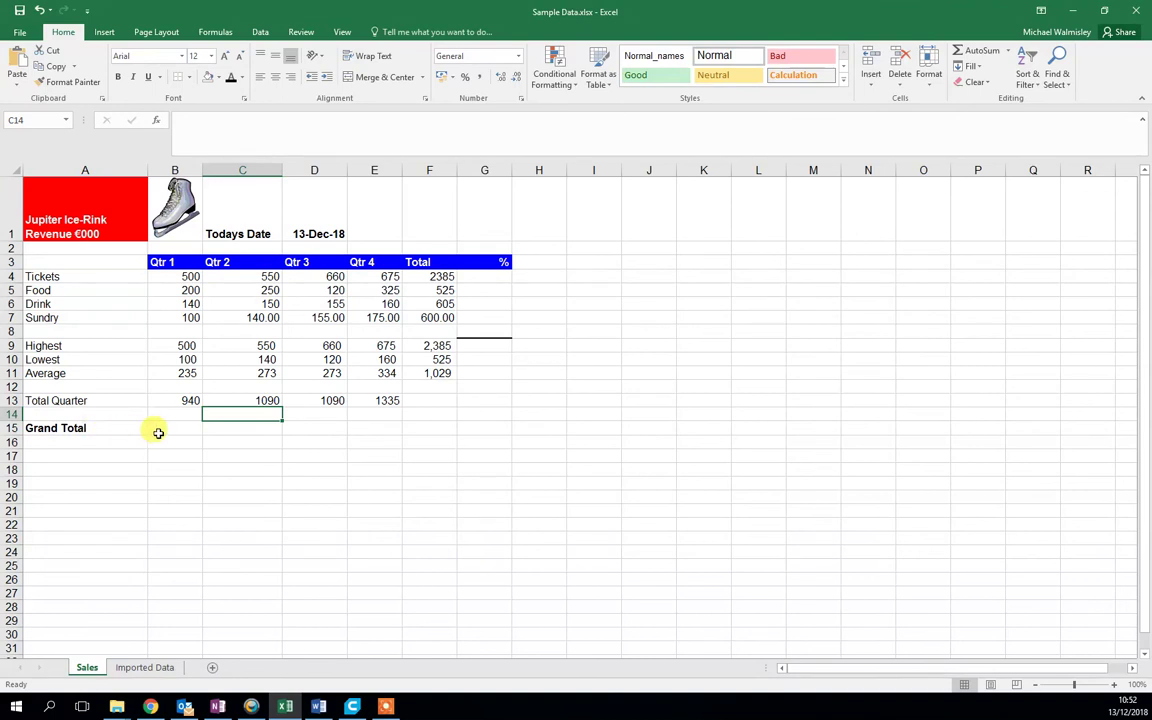
Sum the four quarter totals in cell B15 with the formula =SUM(B13:E13).
click(169, 428)
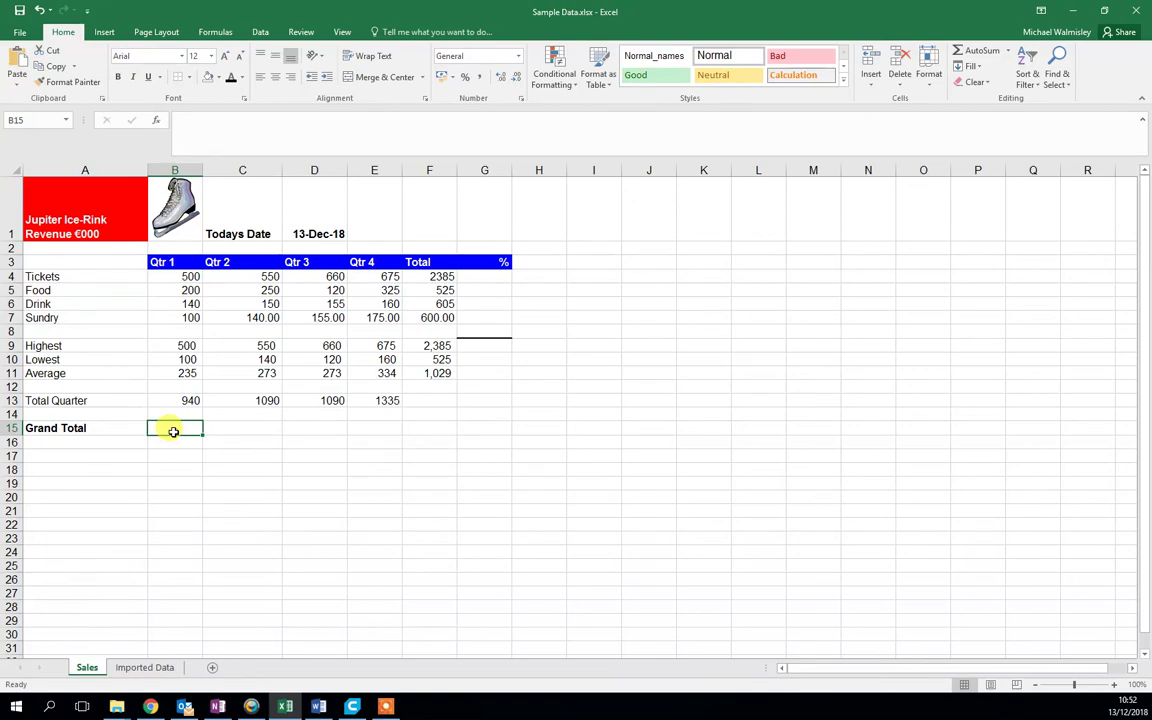
text(=)
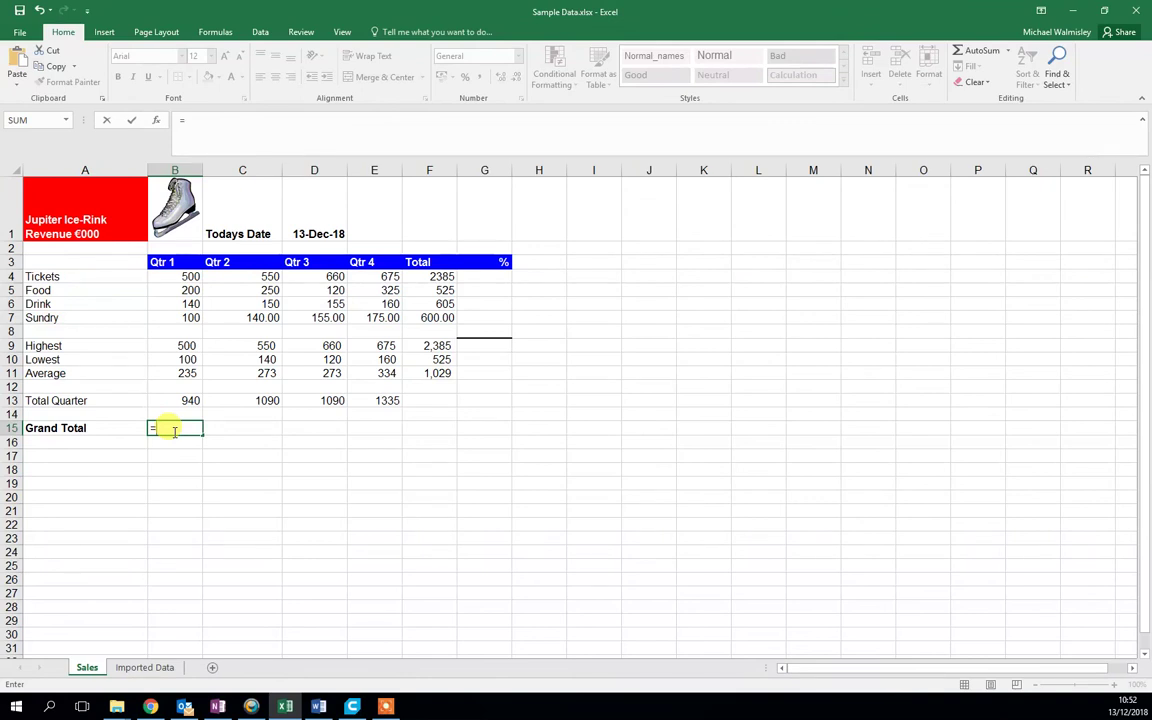
text(sum)
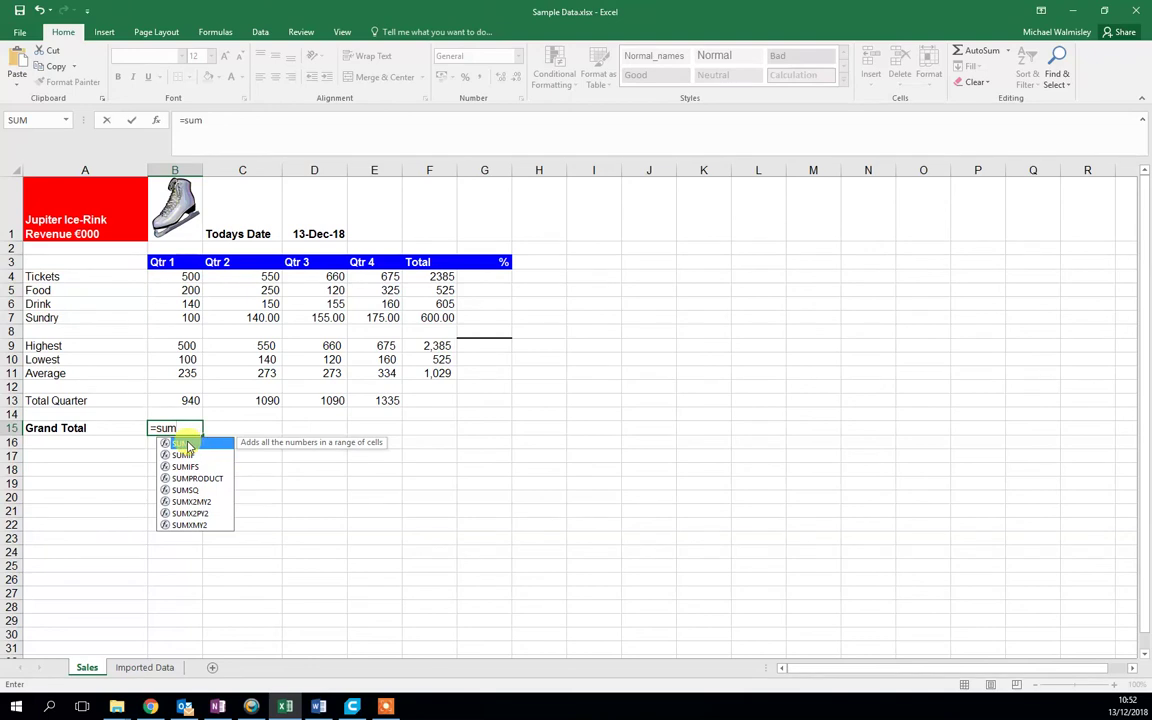
double_click(193, 447)
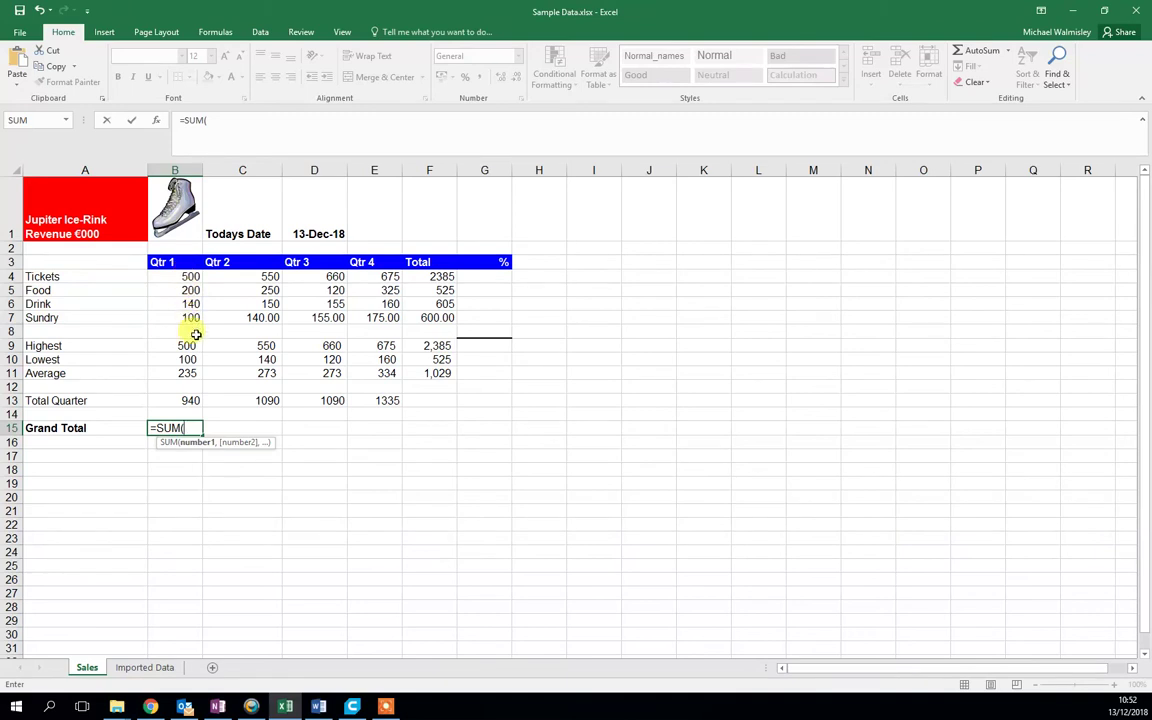
drag(185, 400, 376, 401)
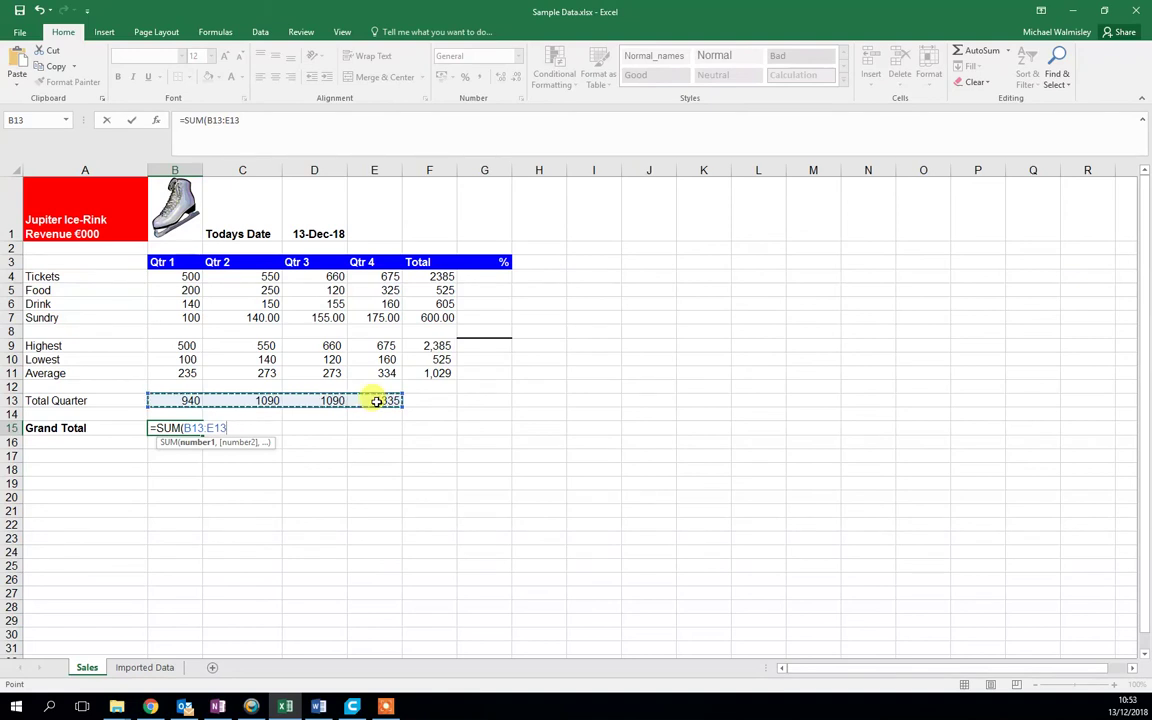
key(Return)
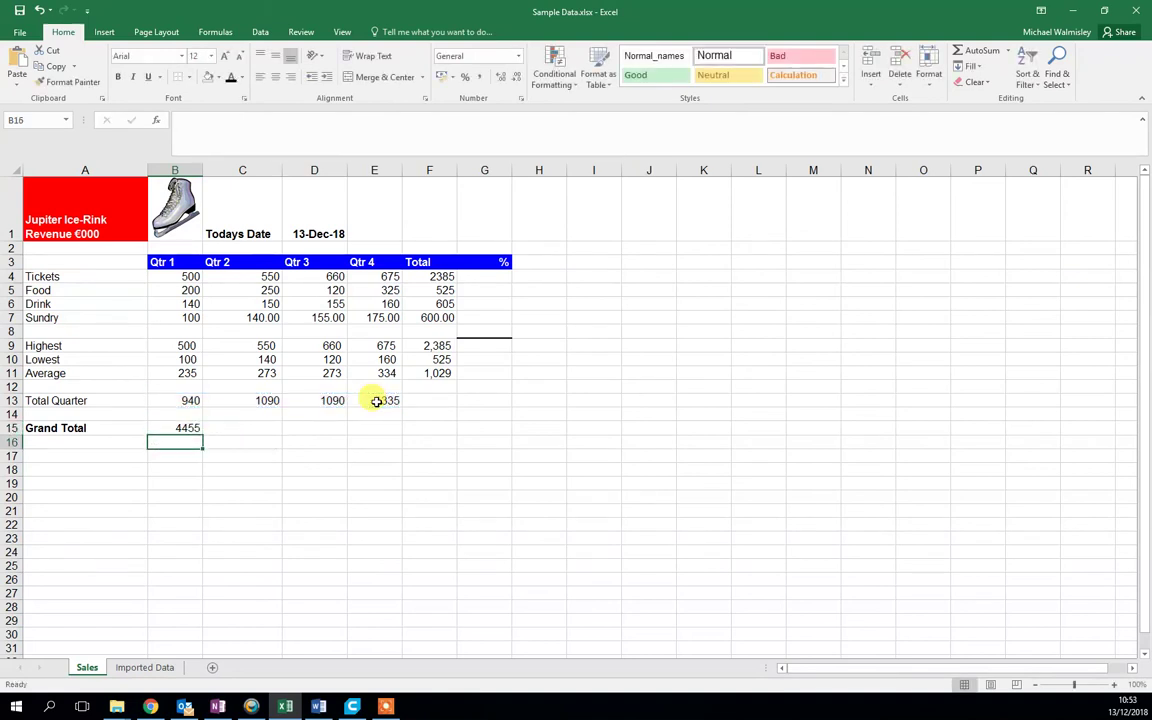